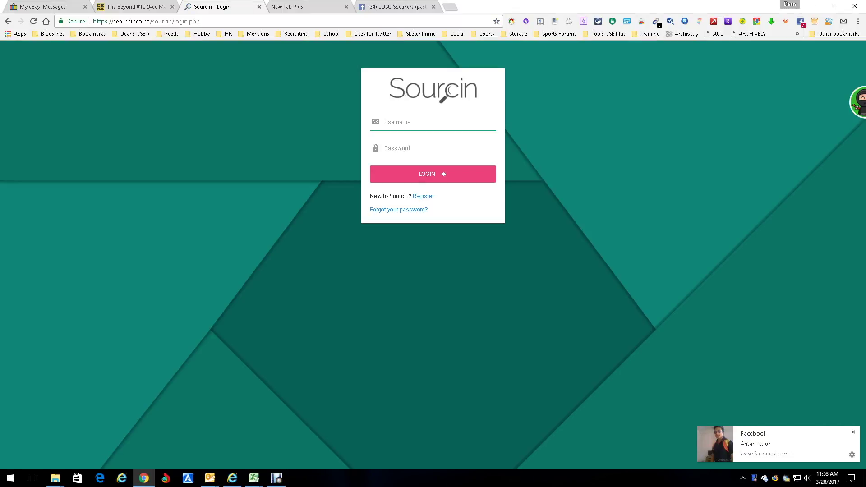
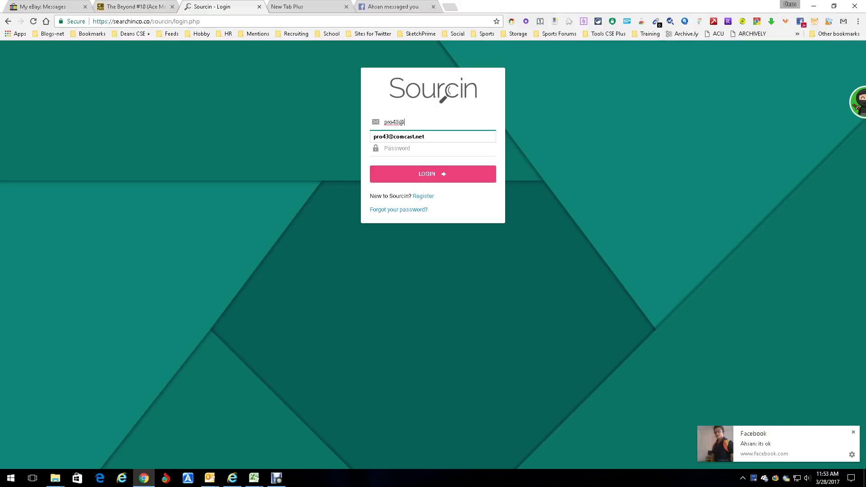
Step: Log in to Sourcin with the autofilled account username and the account password
{"action": "key", "text": "Down"}
{"action": "key", "text": "Return"}
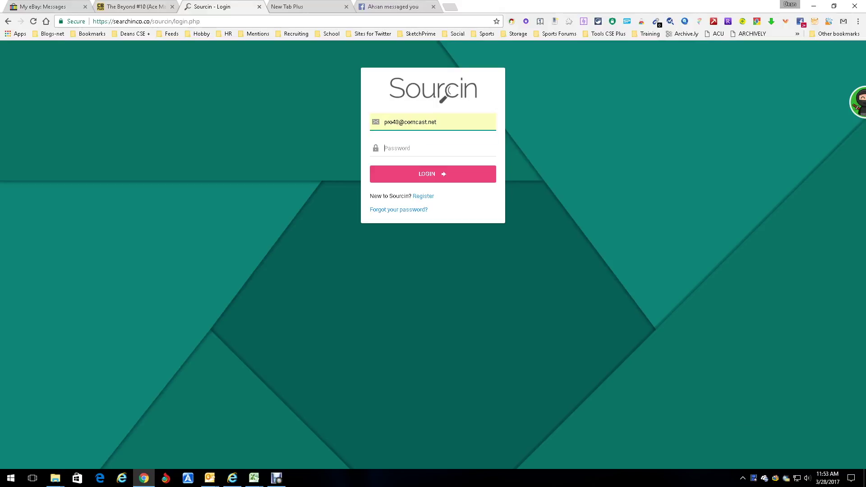
{"action": "key", "text": "Tab"}
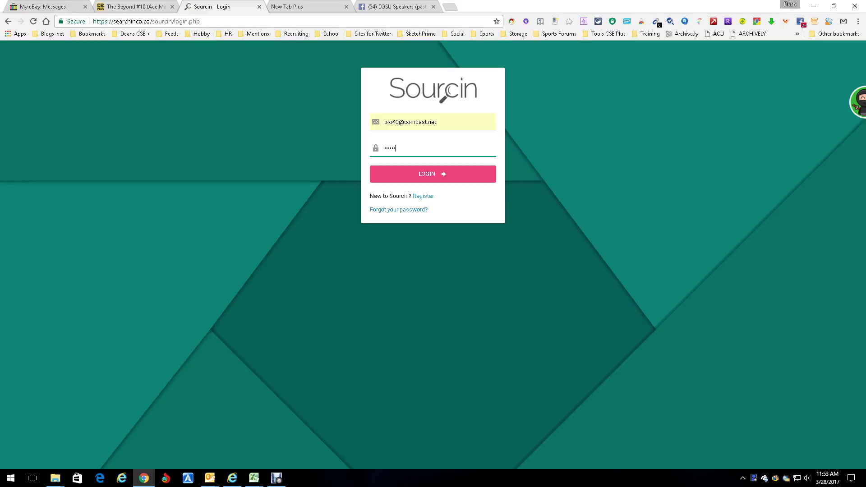
{"action": "key", "text": "Return"}
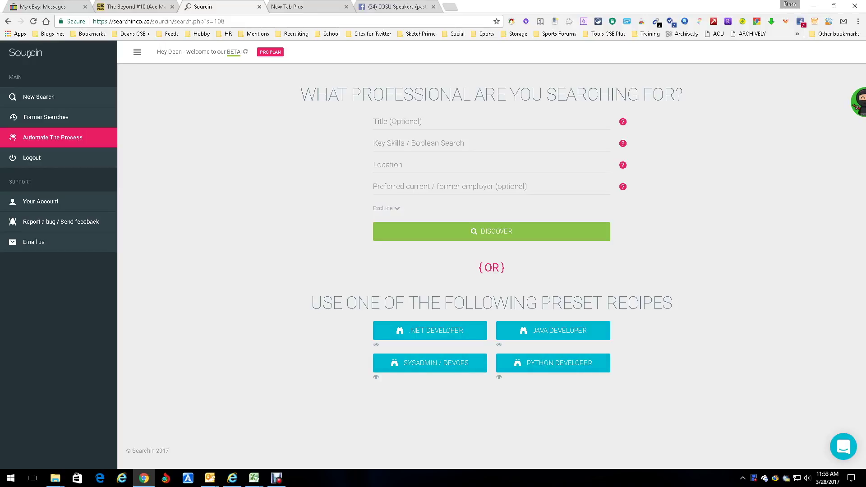
Step: Discover leads for title 'developer' with key skill 'hadoop' in Seattle Wa
{"action": "left_click", "coordinate": [374, 122]}
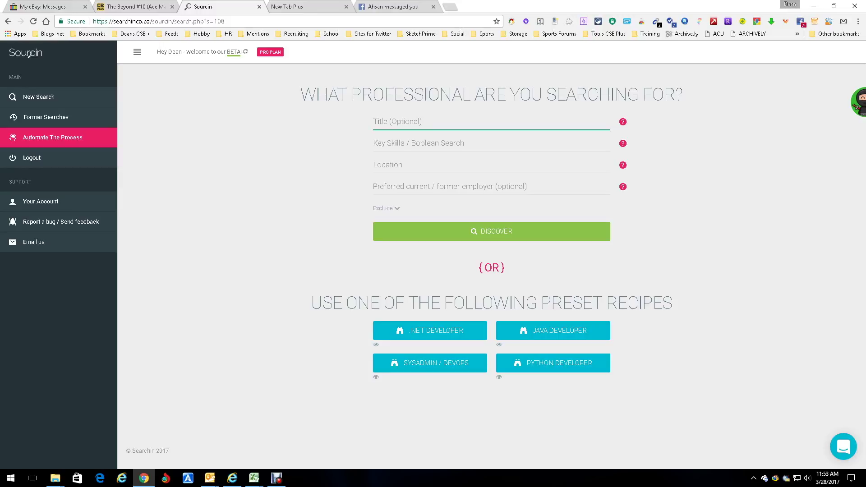
{"action": "type", "text": "developer"}
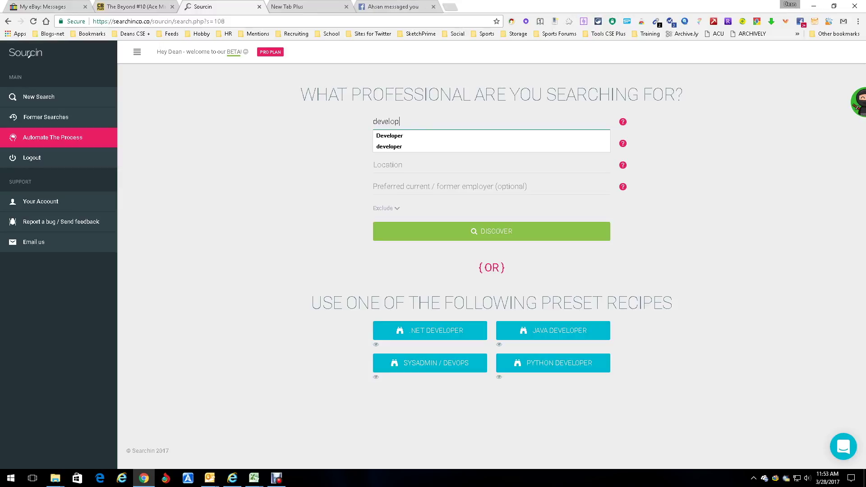
{"action": "key", "text": "Tab"}
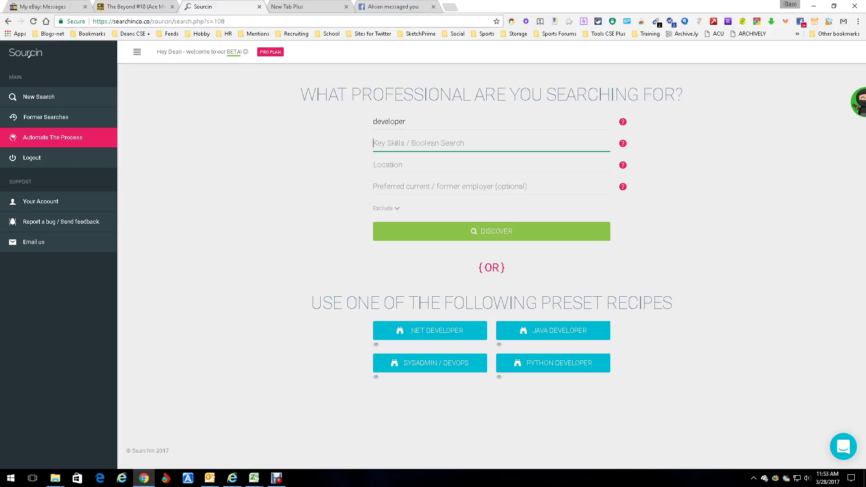
{"action": "type", "text": "hadoop"}
{"action": "left_click", "coordinate": [491, 165]}
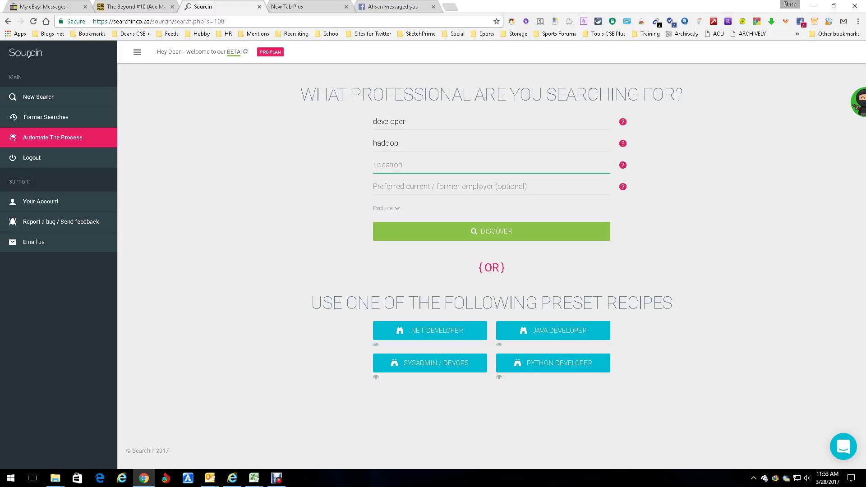
{"action": "type", "text": "seattle"}
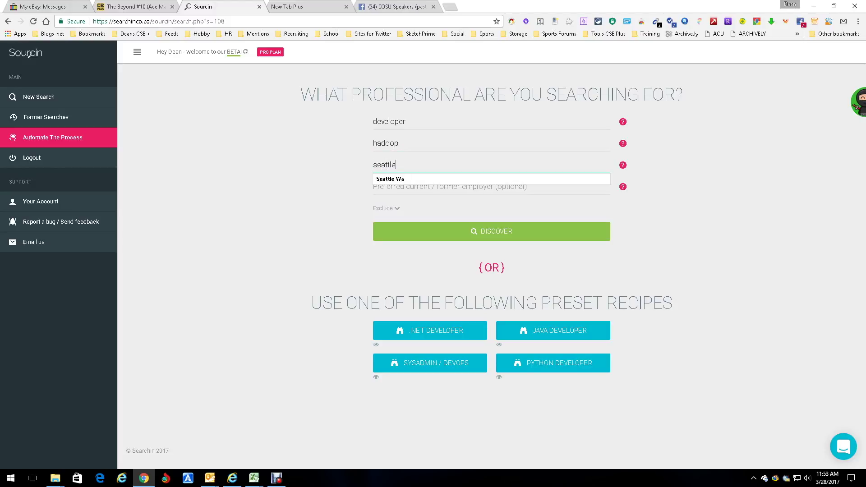
{"action": "key", "text": "Down"}
{"action": "key", "text": "Return"}
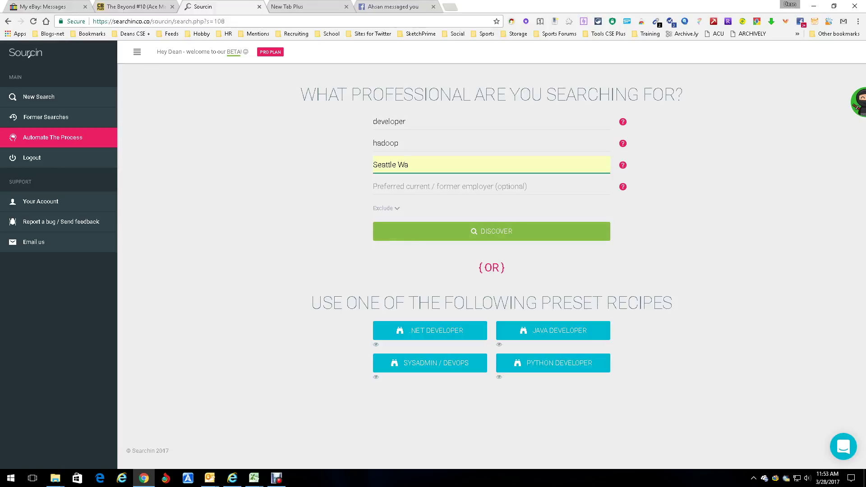
{"action": "key", "text": "Return"}
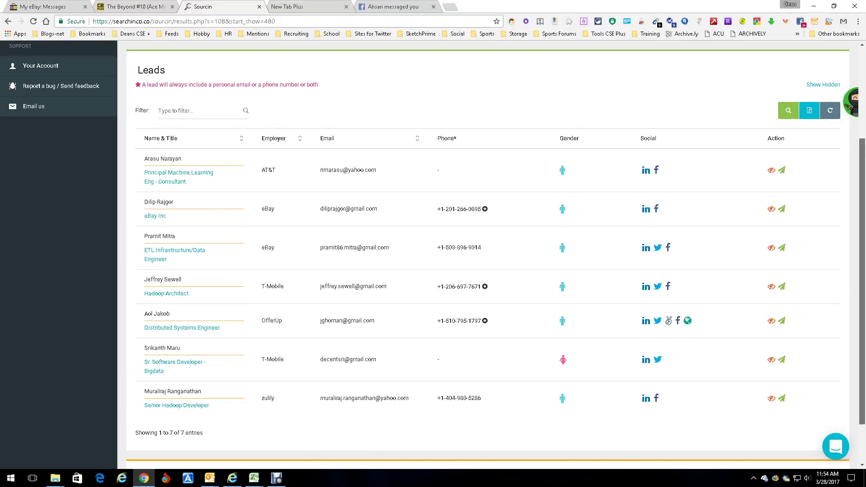
Step: Scroll the Leads table as it grows to 18 developers, then go to Former Searches
{"action": "scroll", "coordinate": [492, 253], "scroll_direction": "down", "scroll_amount": 1}
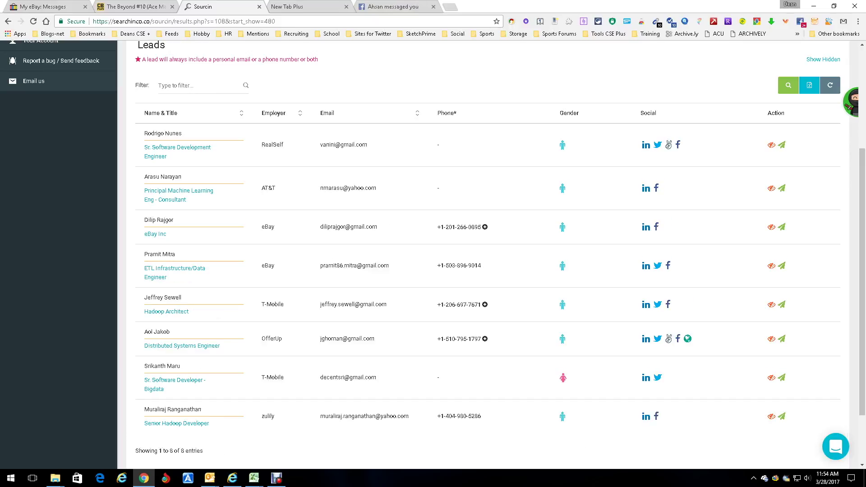
{"action": "scroll", "coordinate": [488, 253], "scroll_direction": "down", "scroll_amount": 2}
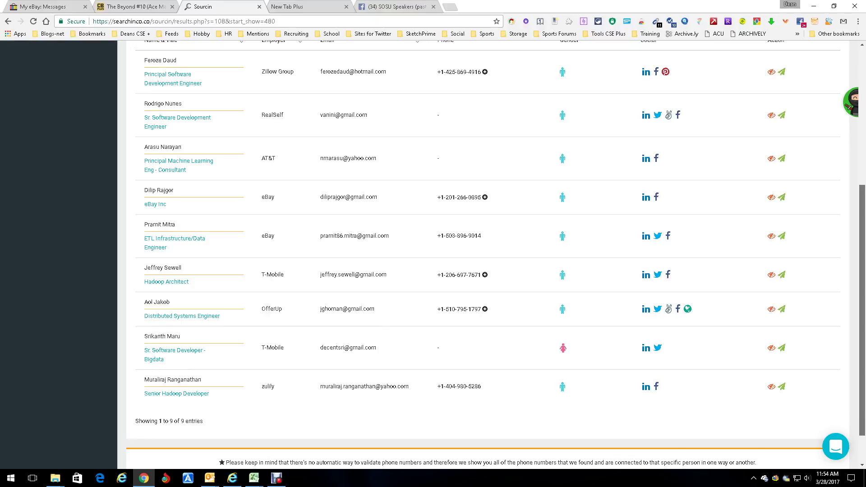
{"action": "scroll", "coordinate": [497, 255], "scroll_direction": "down", "scroll_amount": 1}
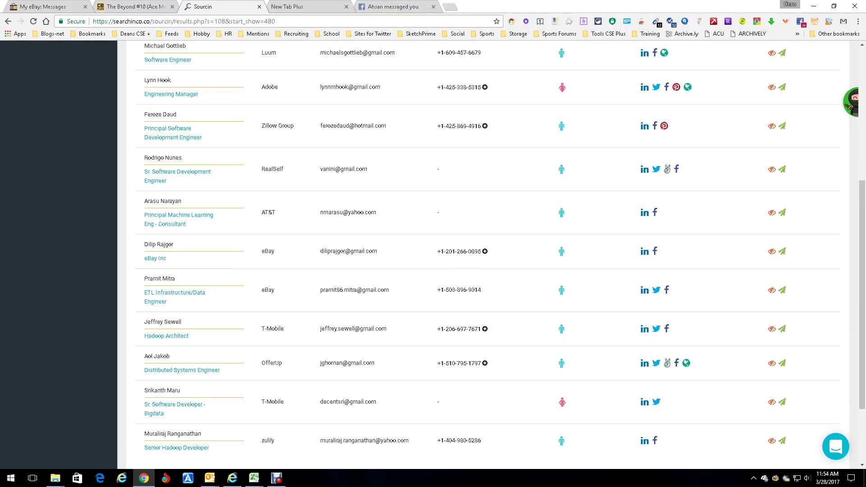
{"action": "scroll", "coordinate": [487, 253], "scroll_direction": "up", "scroll_amount": 5}
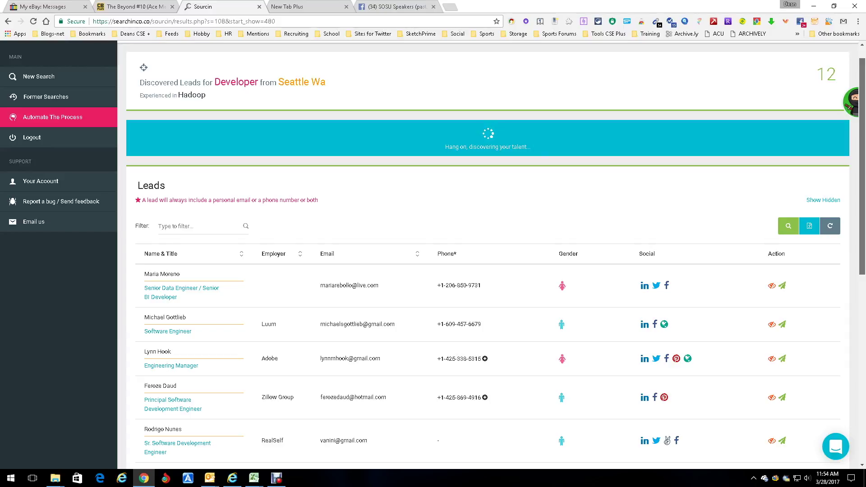
{"action": "scroll", "coordinate": [487, 253], "scroll_direction": "down", "scroll_amount": 5}
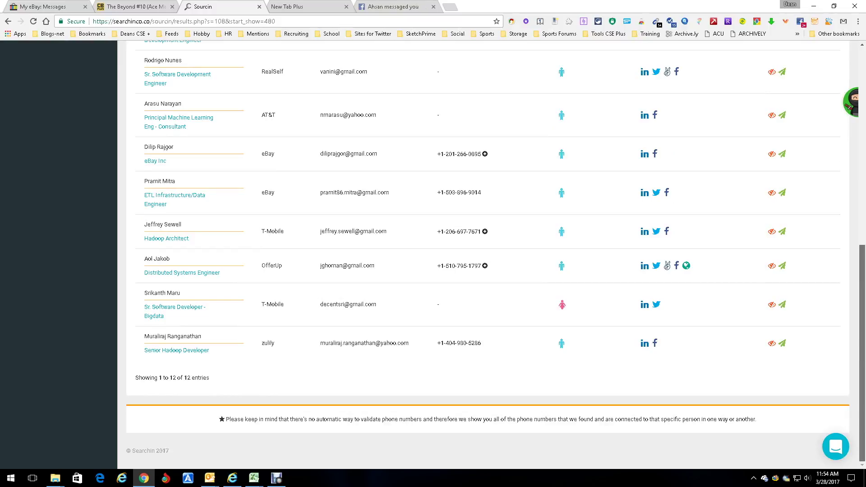
{"action": "scroll", "coordinate": [487, 253], "scroll_direction": "up", "scroll_amount": 2}
{"action": "scroll", "coordinate": [487, 253], "scroll_direction": "up", "scroll_amount": 4}
{"action": "scroll", "coordinate": [487, 253], "scroll_direction": "up", "scroll_amount": 2}
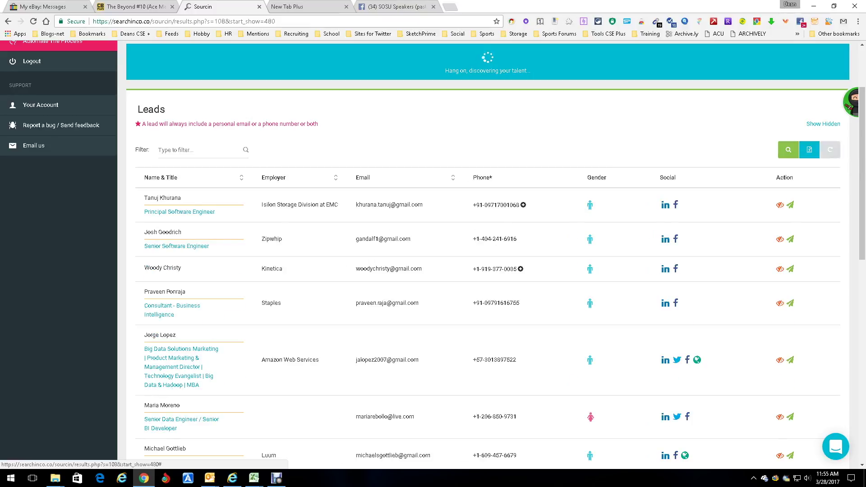
{"action": "scroll", "coordinate": [487, 253], "scroll_direction": "up", "scroll_amount": 3}
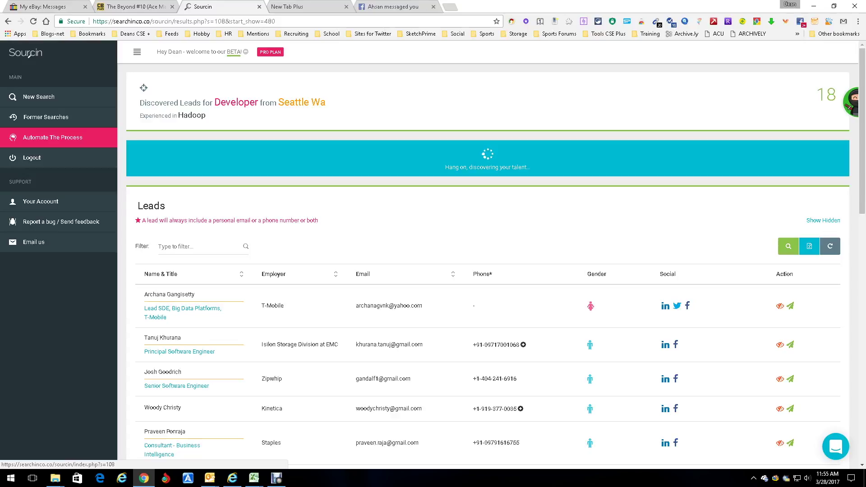
{"action": "left_click", "coordinate": [45, 117]}
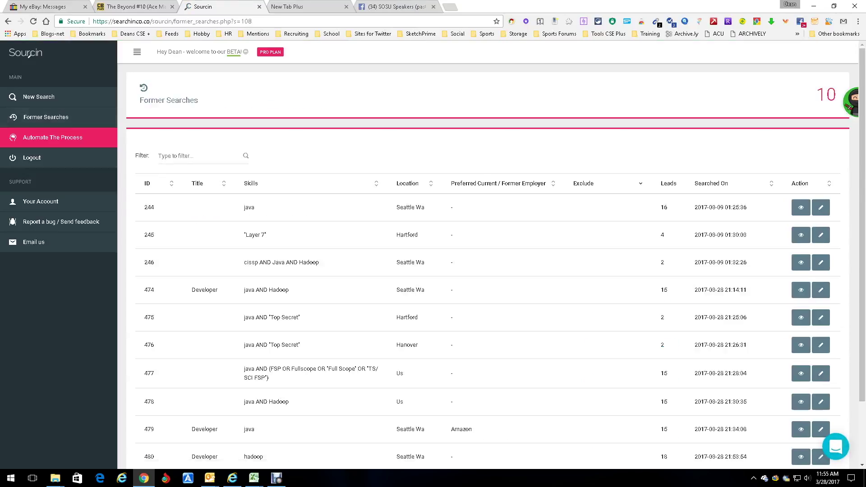
{"action": "scroll", "coordinate": [487, 261], "scroll_direction": "down", "scroll_amount": 2}
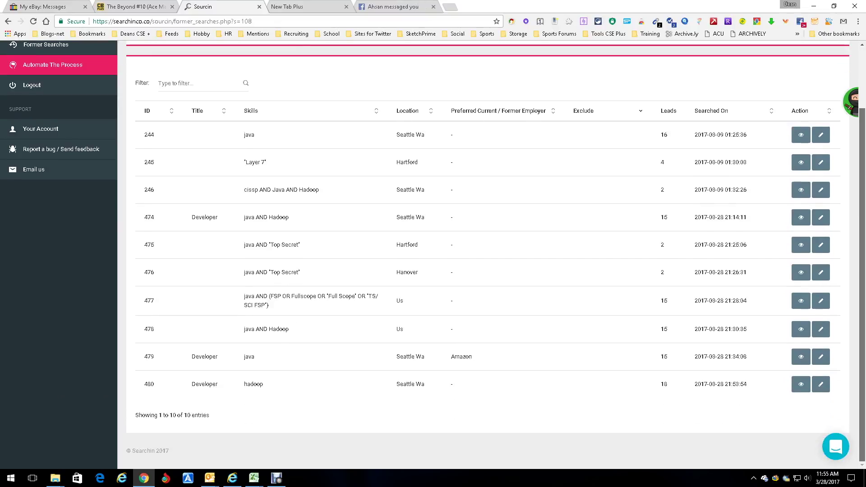
{"action": "scroll", "coordinate": [487, 253], "scroll_direction": "up", "scroll_amount": 2}
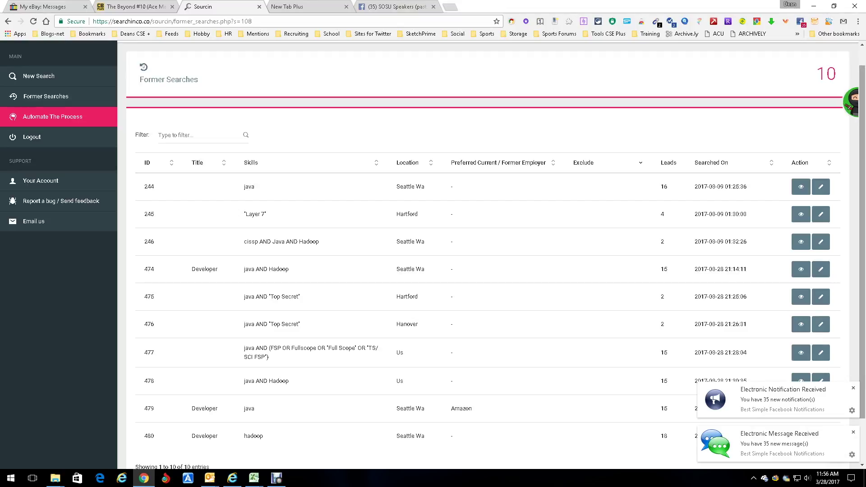
{"action": "scroll", "coordinate": [487, 252], "scroll_direction": "down", "scroll_amount": 2}
{"action": "scroll", "coordinate": [487, 253], "scroll_direction": "up", "scroll_amount": 2}
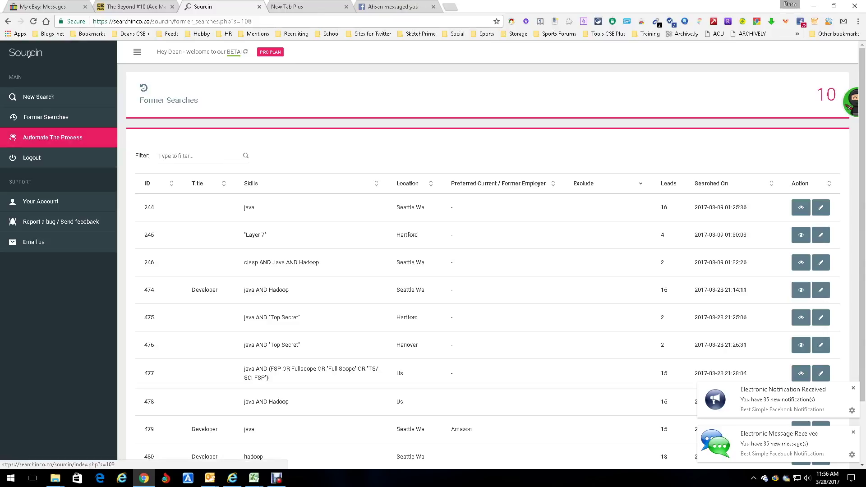
{"action": "left_click", "coordinate": [39, 96]}
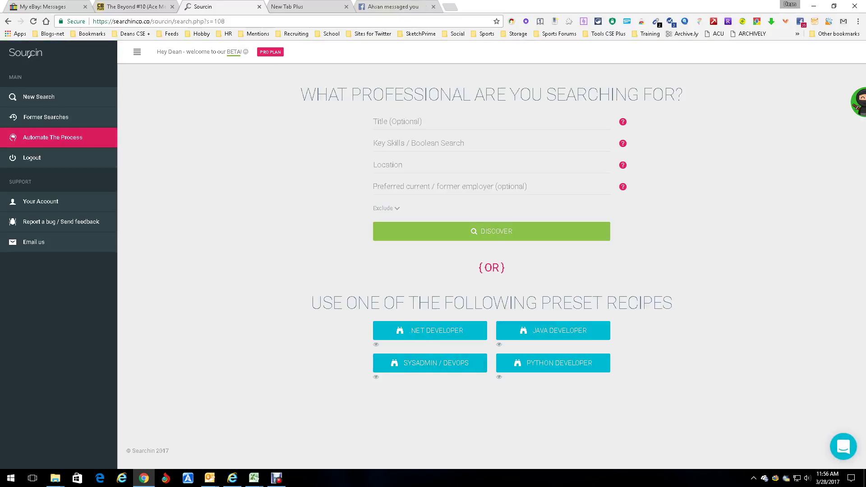
Step: Sort former searches by ID, newest first, and view the leads of search 480
{"action": "left_click", "coordinate": [63, 137]}
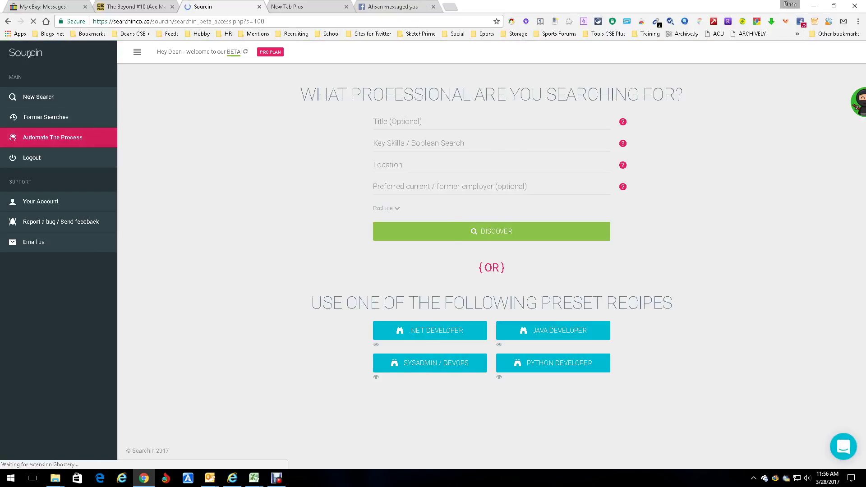
{"action": "left_click", "coordinate": [46, 117]}
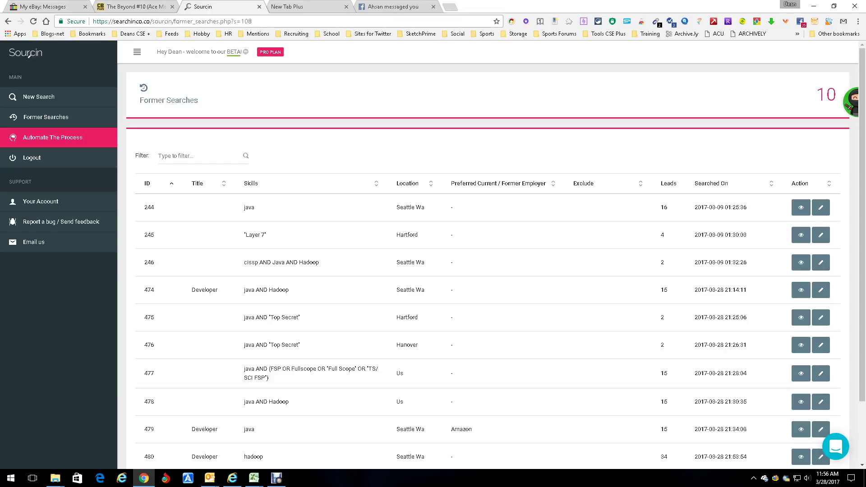
{"action": "left_click", "coordinate": [148, 183]}
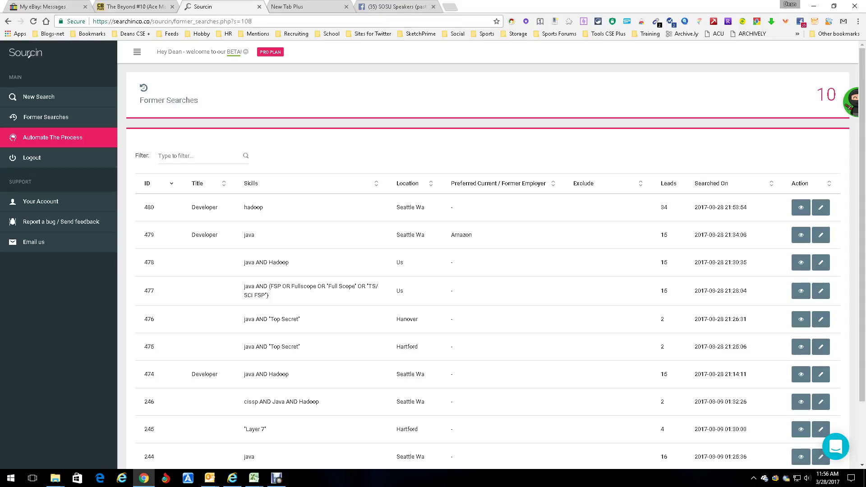
{"action": "left_click", "coordinate": [801, 207]}
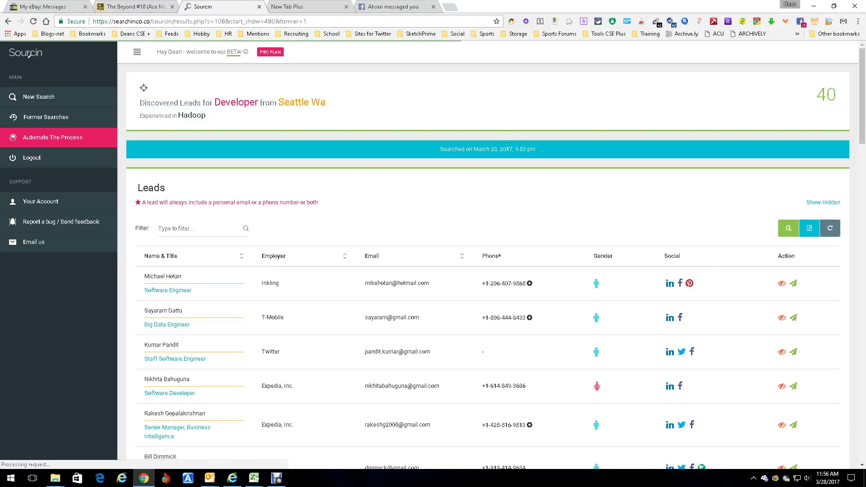
Step: Scroll through all 40 discovered leads to the footer and back, then switch apps
{"action": "scroll", "coordinate": [487, 255], "scroll_direction": "down", "scroll_amount": 2}
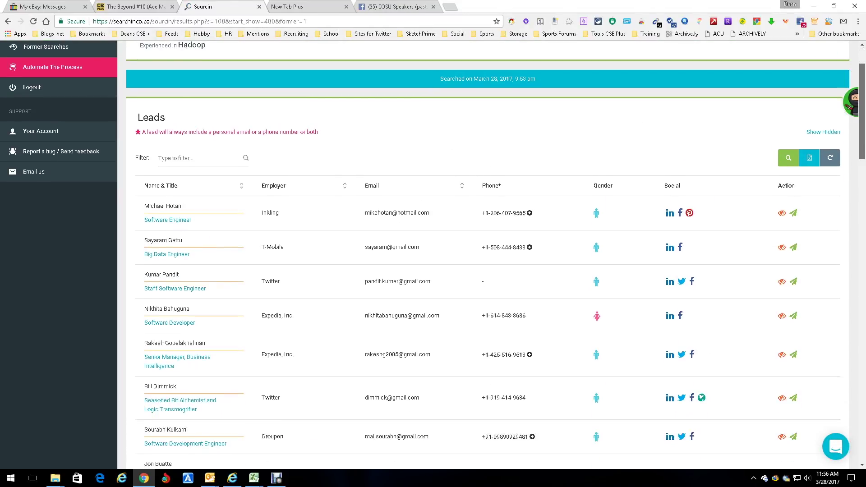
{"action": "scroll", "coordinate": [681, 63], "scroll_direction": "down", "scroll_amount": 10}
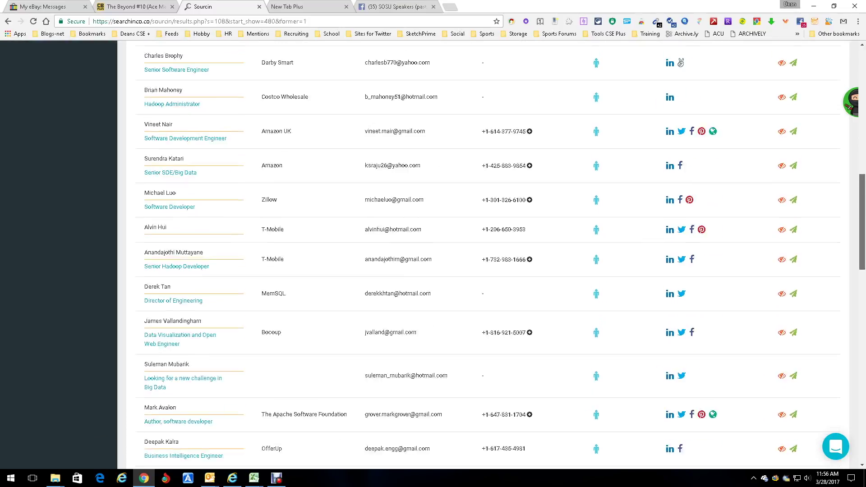
{"action": "scroll", "coordinate": [488, 255], "scroll_direction": "down", "scroll_amount": 20}
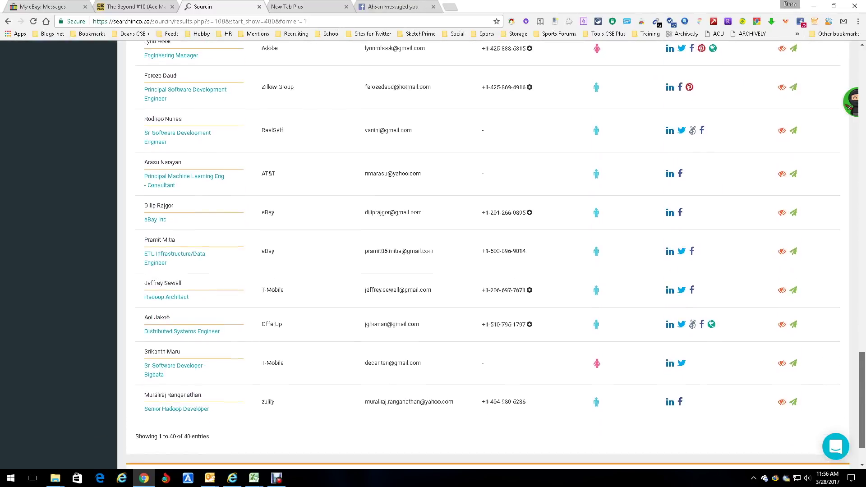
{"action": "scroll", "coordinate": [488, 255], "scroll_direction": "down", "scroll_amount": 2}
{"action": "scroll", "coordinate": [488, 255], "scroll_direction": "up", "scroll_amount": 15}
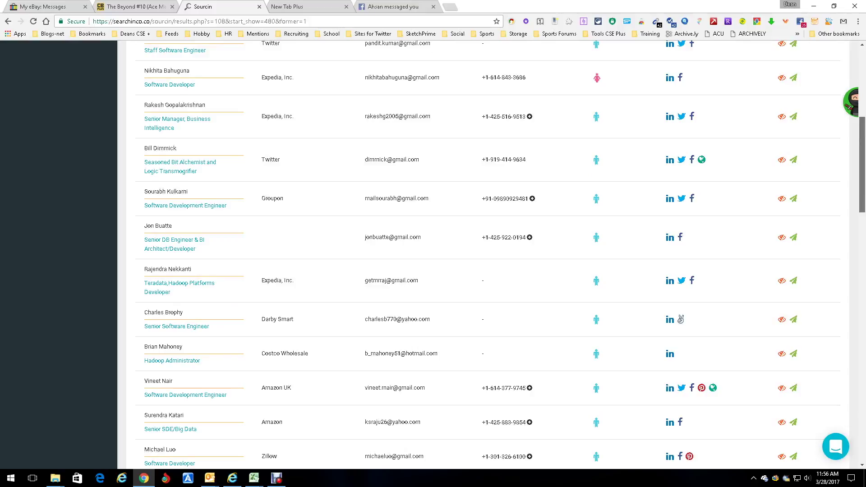
{"action": "scroll", "coordinate": [488, 255], "scroll_direction": "up", "scroll_amount": 6}
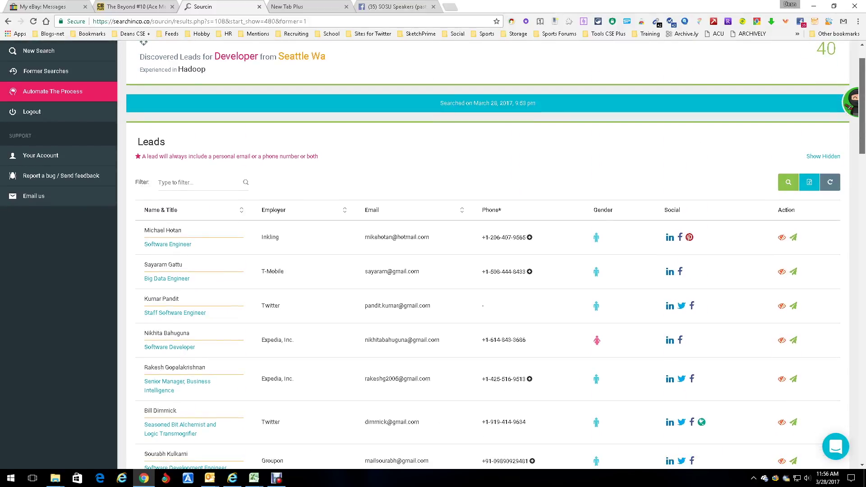
{"action": "scroll", "coordinate": [488, 255], "scroll_direction": "down", "scroll_amount": 2}
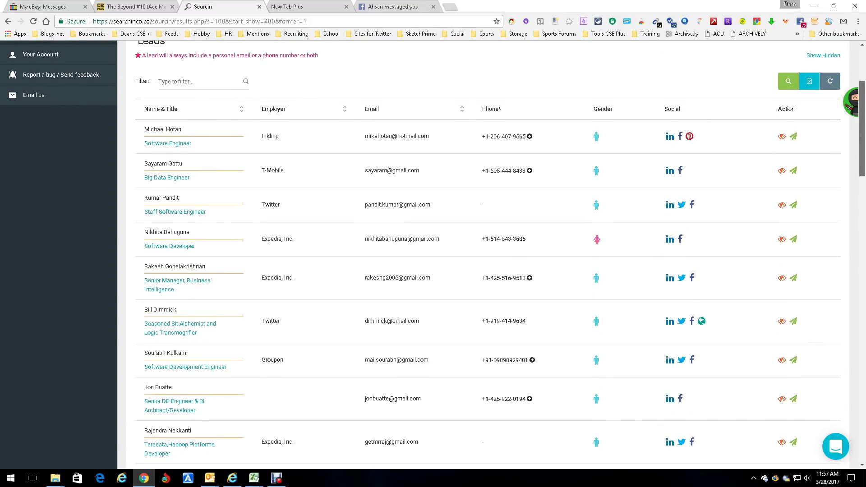
{"action": "scroll", "coordinate": [487, 255], "scroll_direction": "down", "scroll_amount": 20}
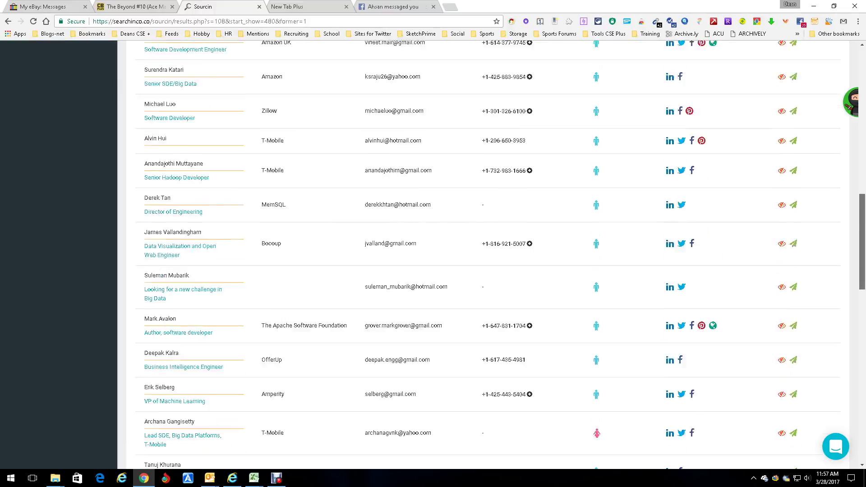
{"action": "scroll", "coordinate": [487, 255], "scroll_direction": "down", "scroll_amount": 2}
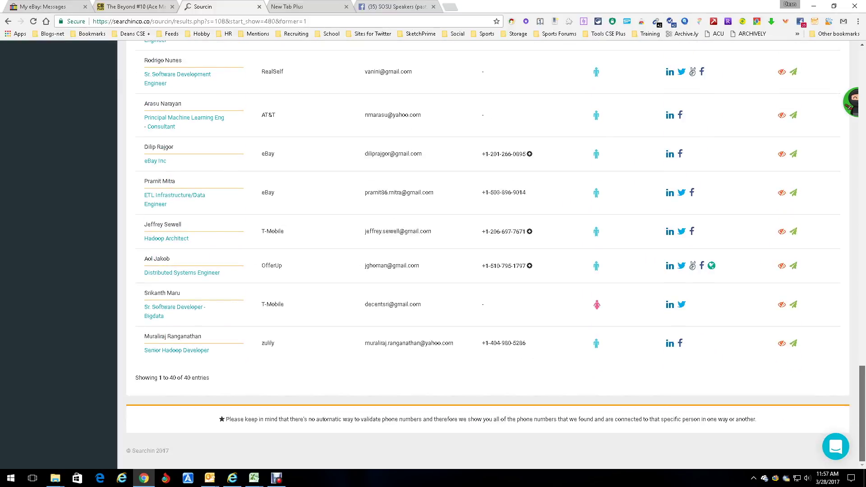
{"action": "scroll", "coordinate": [488, 255], "scroll_direction": "up", "scroll_amount": 20}
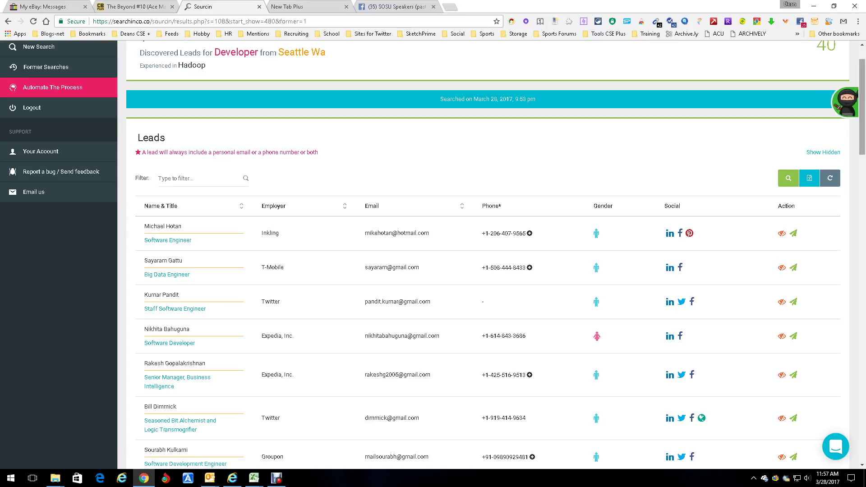
{"action": "scroll", "coordinate": [487, 252], "scroll_direction": "down", "scroll_amount": 13}
{"action": "scroll", "coordinate": [501, 255], "scroll_direction": "down", "scroll_amount": 15}
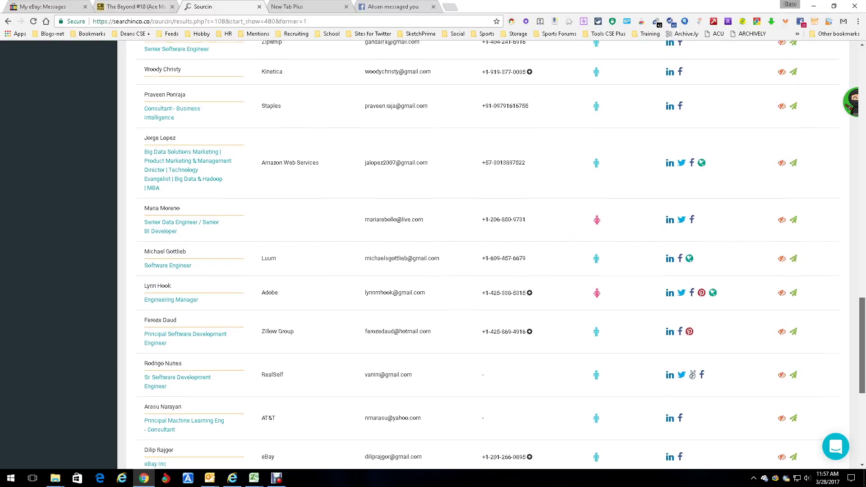
{"action": "scroll", "coordinate": [487, 253], "scroll_direction": "up", "scroll_amount": 20}
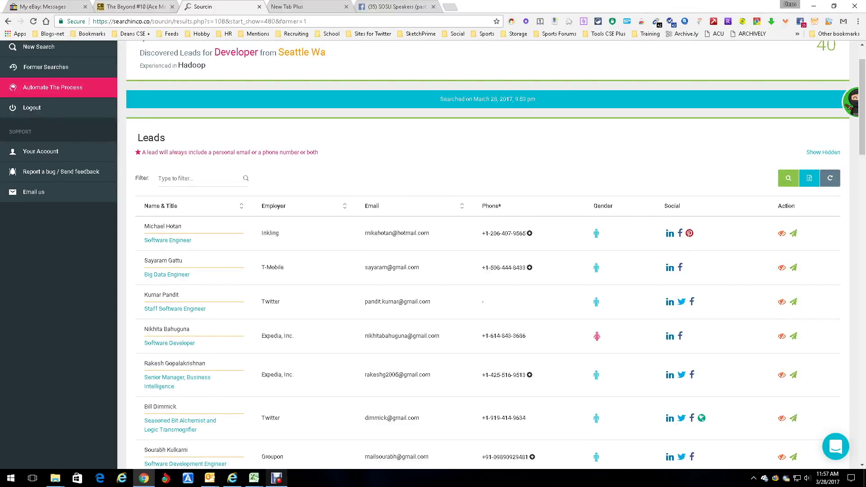
{"action": "left_click", "coordinate": [276, 478]}
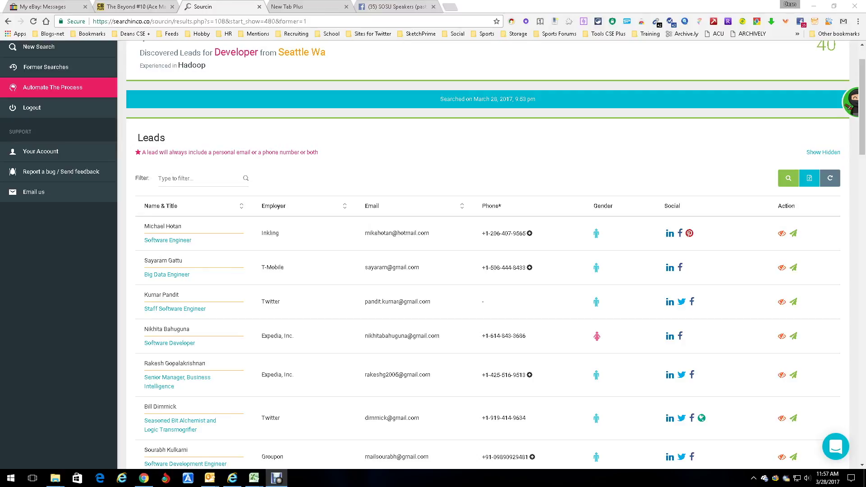